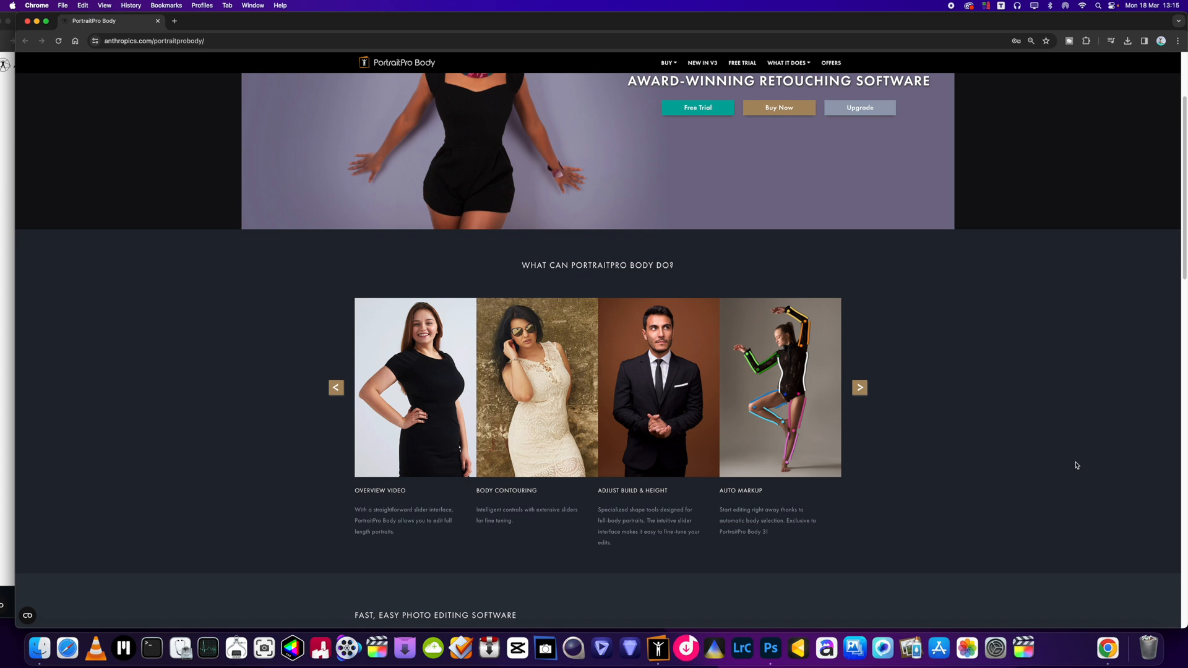
Step: Review the PortraitPro Body 3 checkout price, the product page's features and the Standard versus Studio comparison
{"action": "left_click", "coordinate": [1, 253]}
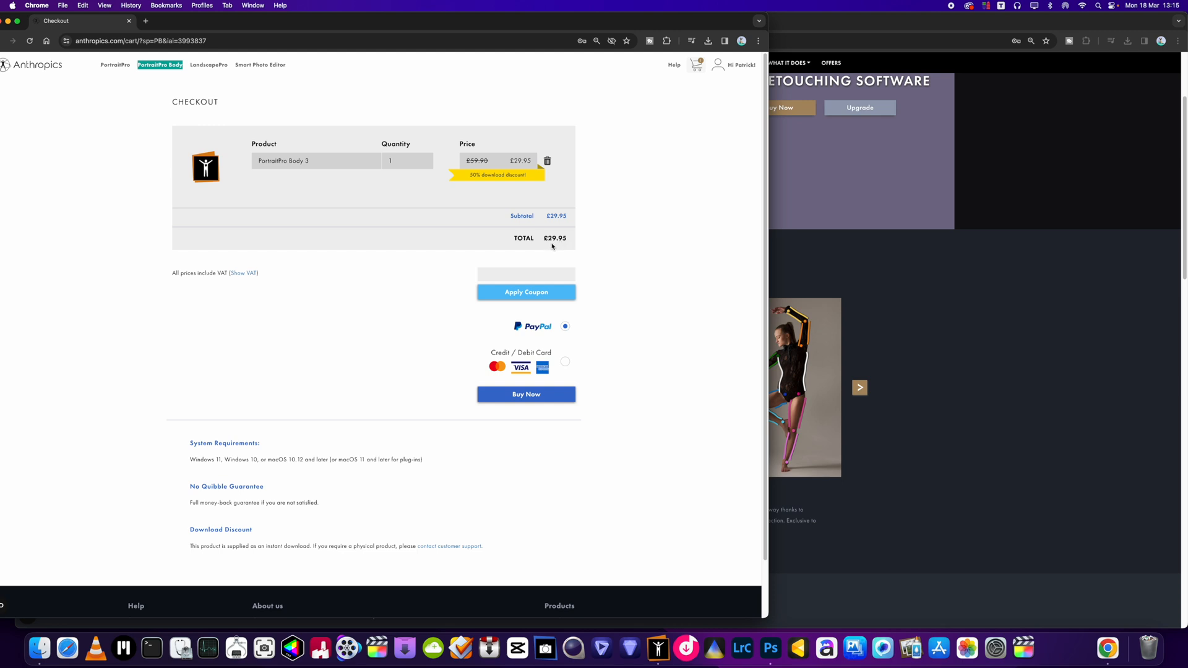
{"action": "left_click", "coordinate": [3, 21]}
{"action": "scroll", "coordinate": [860, 366], "scroll_direction": "up", "scroll_amount": 5}
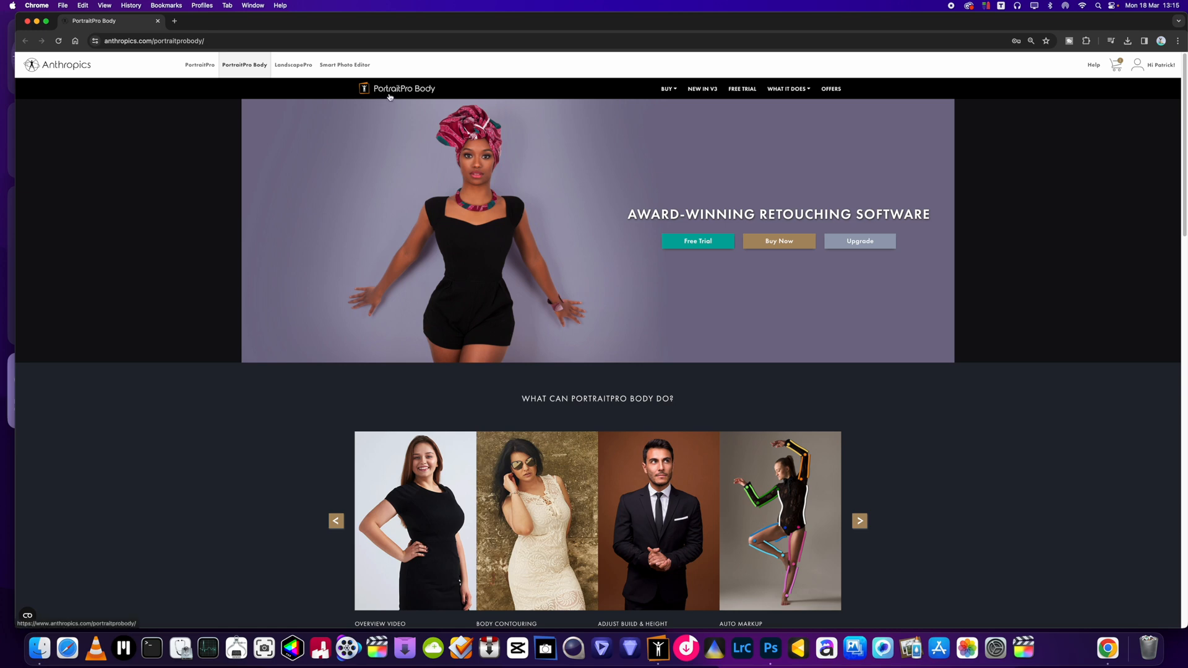
{"action": "scroll", "coordinate": [619, 260], "scroll_direction": "down", "scroll_amount": 4}
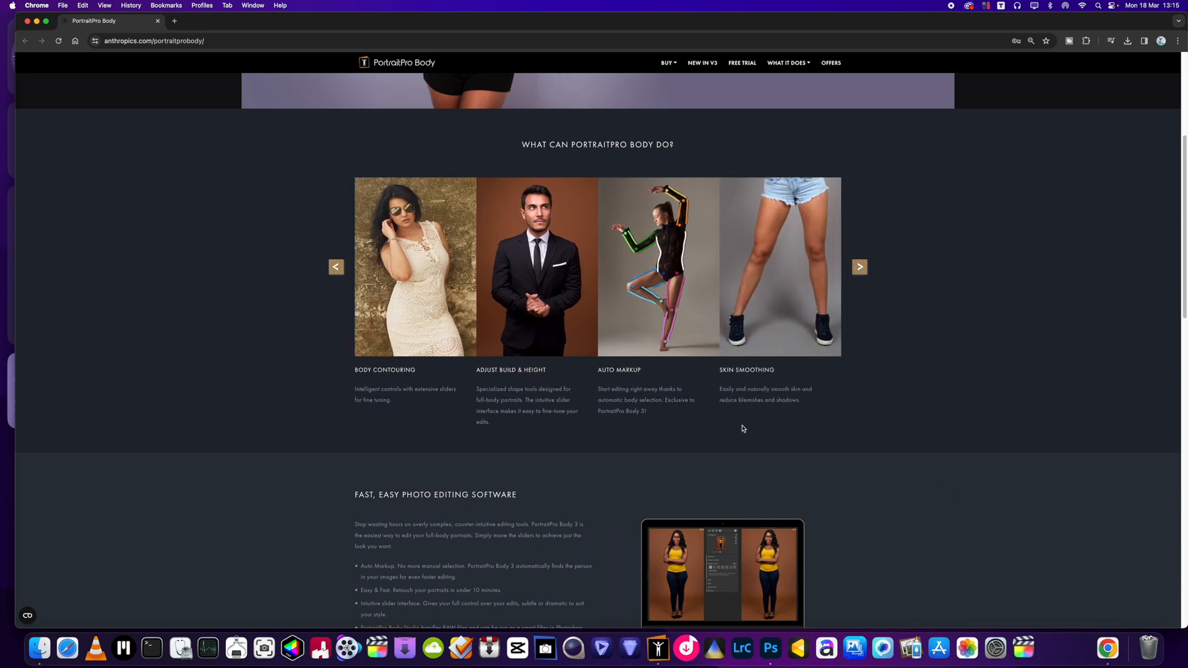
{"action": "scroll", "coordinate": [669, 465], "scroll_direction": "down", "scroll_amount": 6}
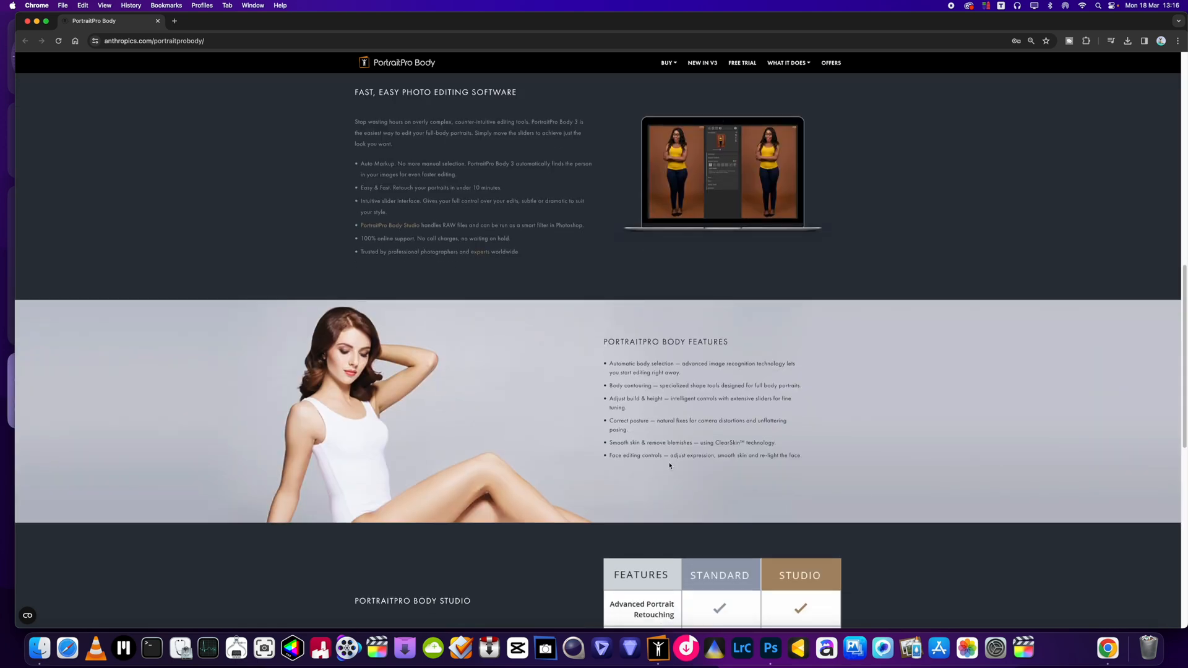
{"action": "scroll", "coordinate": [605, 461], "scroll_direction": "down", "scroll_amount": 5}
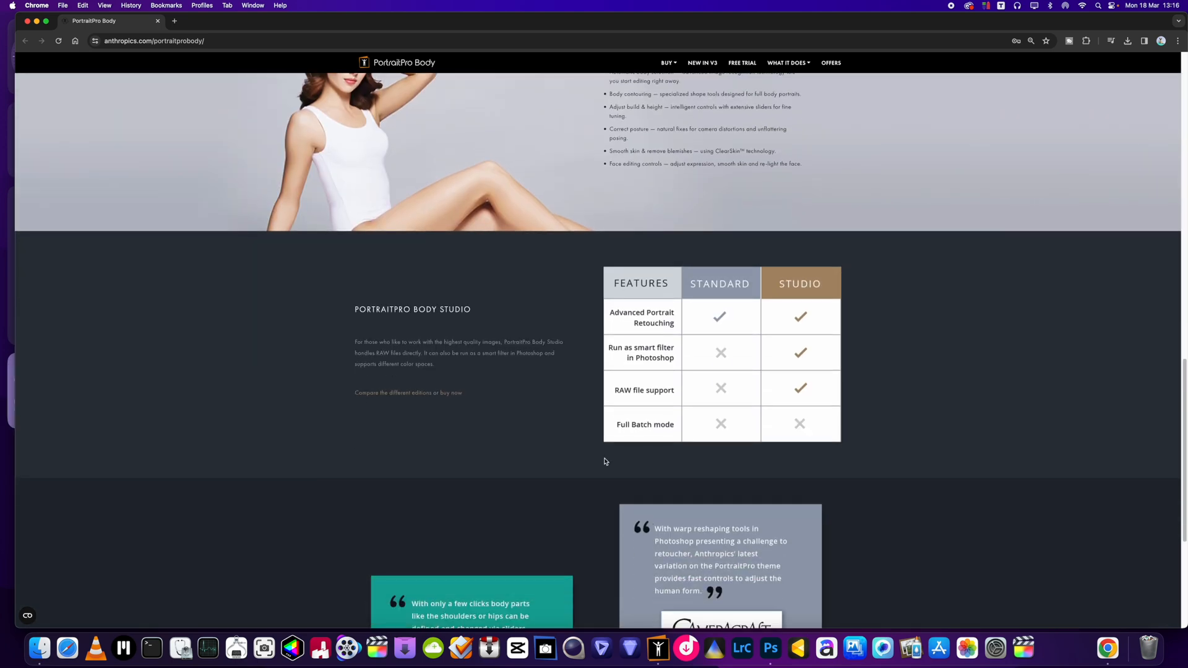
{"action": "scroll", "coordinate": [605, 462], "scroll_direction": "down", "scroll_amount": 1}
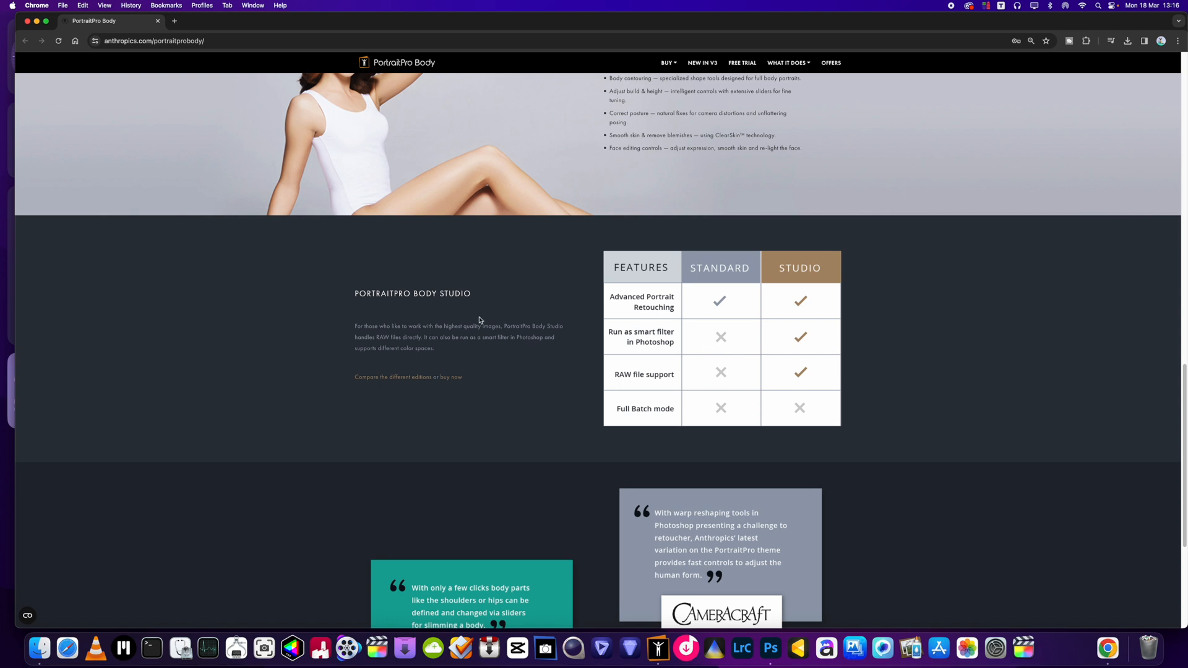
{"action": "scroll", "coordinate": [417, 322], "scroll_direction": "up", "scroll_amount": 3}
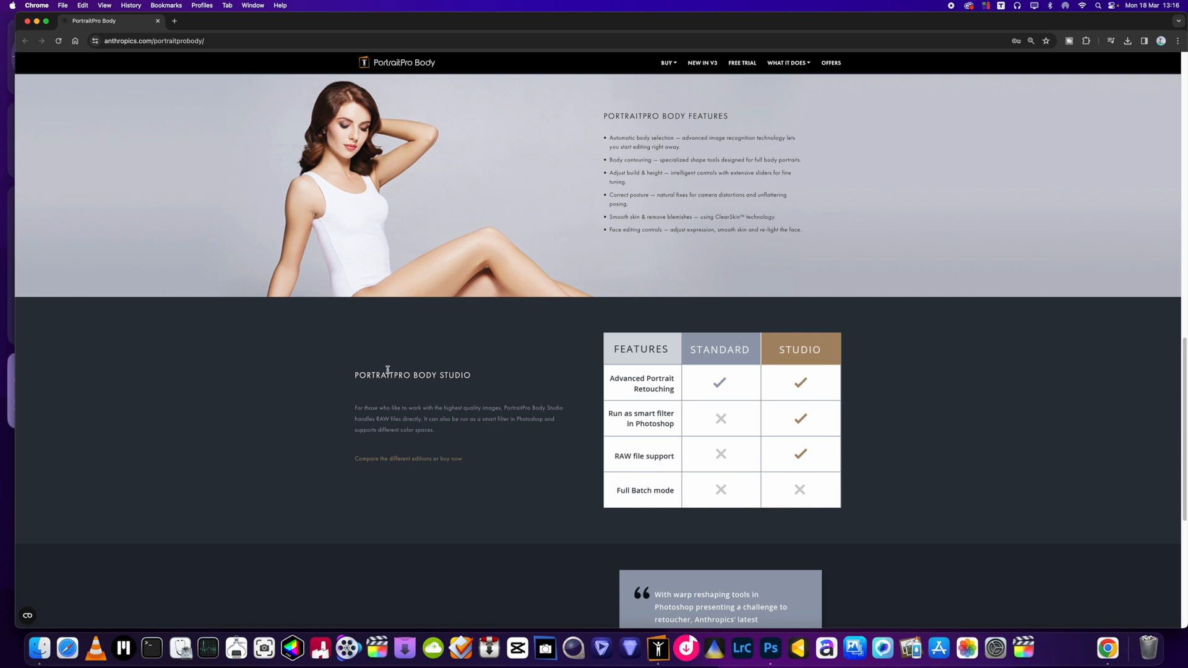
{"action": "scroll", "coordinate": [389, 371], "scroll_direction": "up", "scroll_amount": 5}
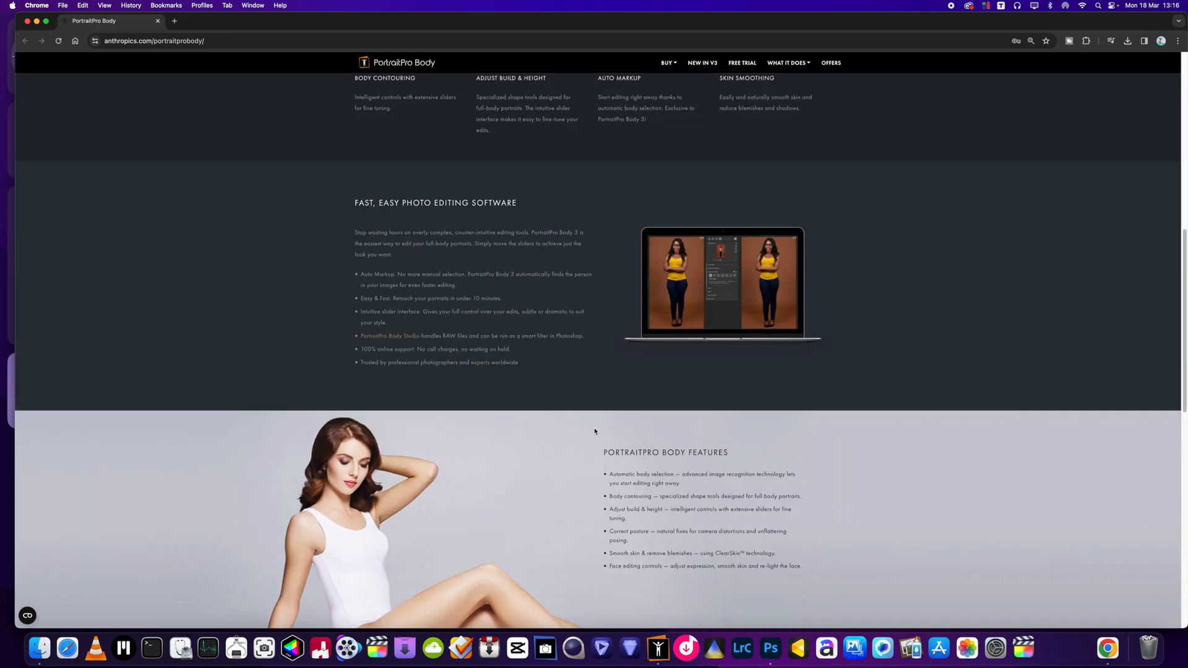
{"action": "scroll", "coordinate": [595, 431], "scroll_direction": "down", "scroll_amount": 3}
{"action": "scroll", "coordinate": [595, 431], "scroll_direction": "up", "scroll_amount": 10}
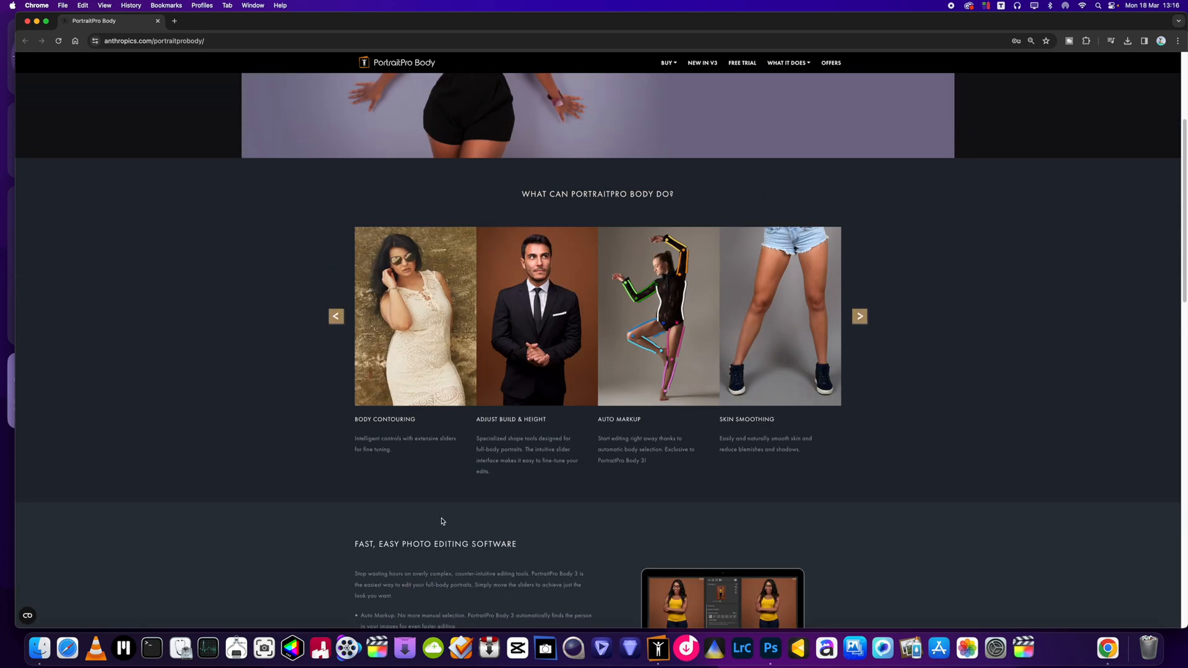
Step: Switch to PortraitPro Body, identify the man in the waterfall photo as the subject by his nose and accept the automatic body markup
{"action": "left_click", "coordinate": [665, 659]}
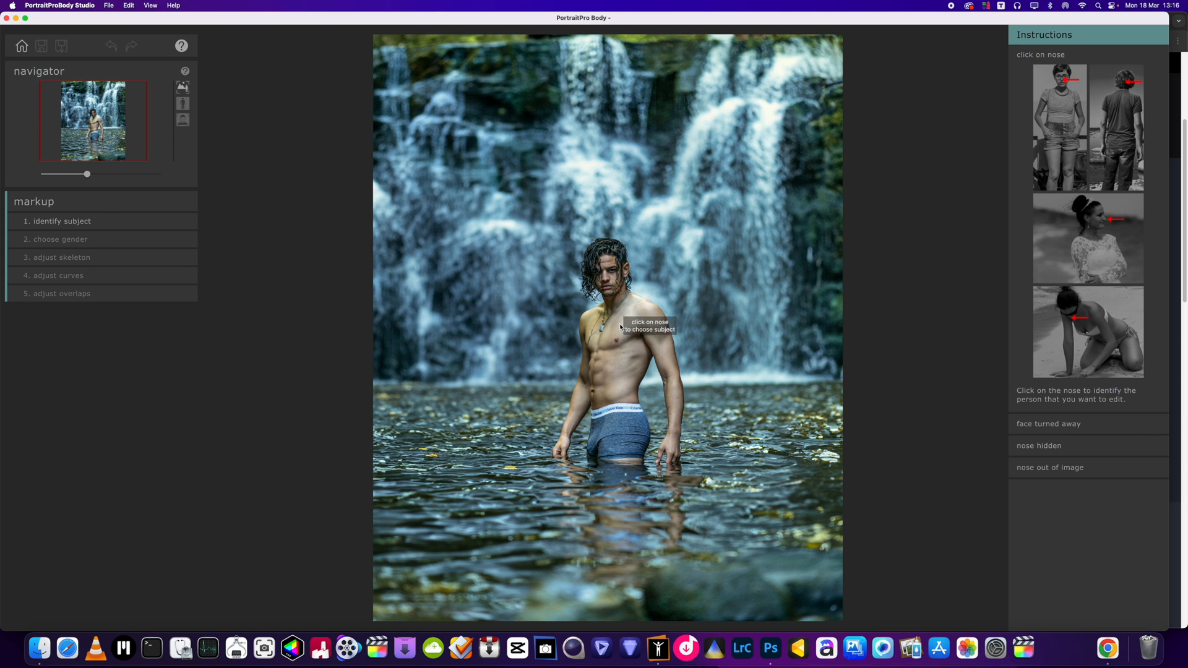
{"action": "left_click", "coordinate": [606, 283]}
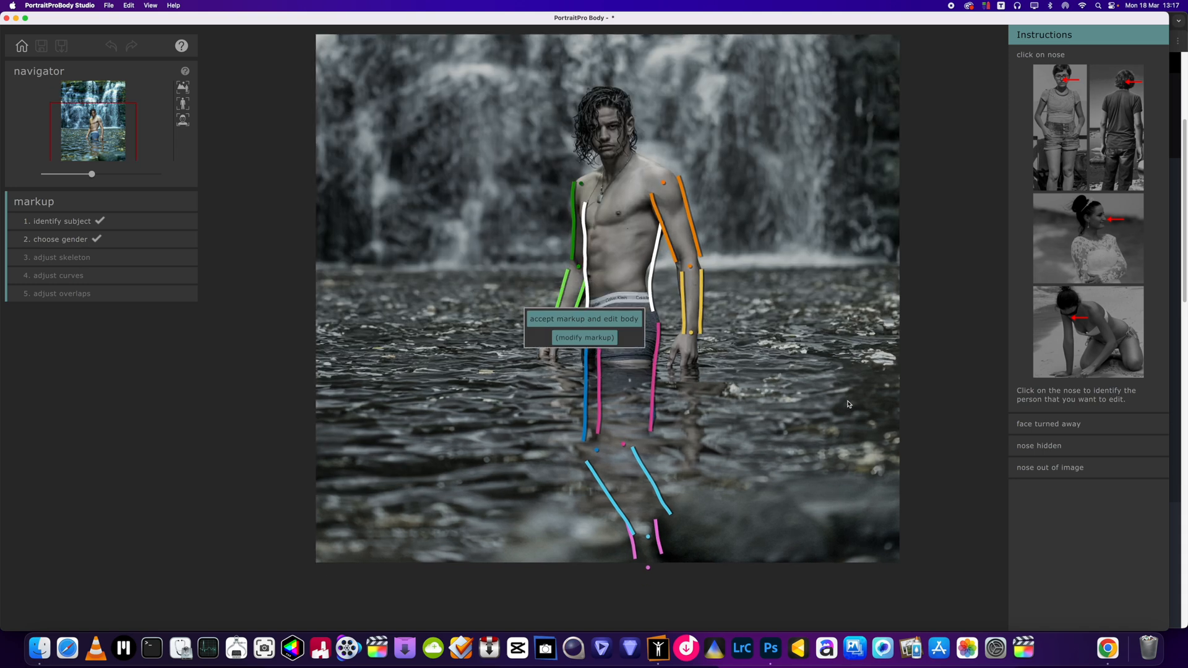
{"action": "left_click_drag", "start_coordinate": [627, 340], "coordinate": [491, 364]}
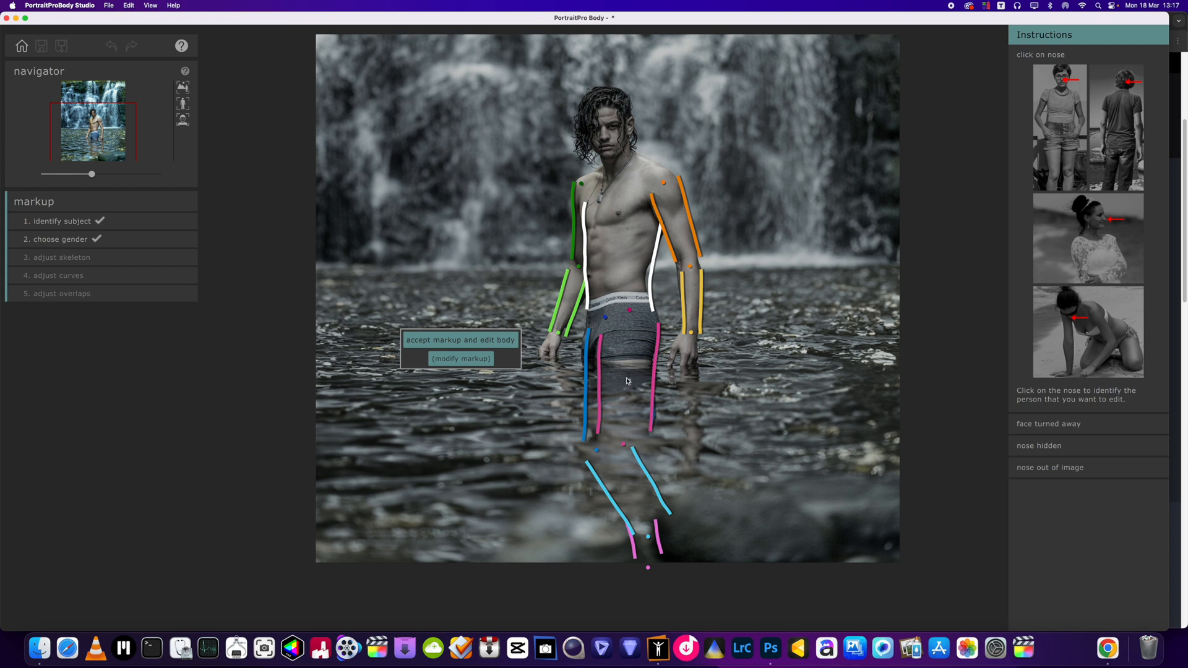
{"action": "left_click", "coordinate": [461, 342]}
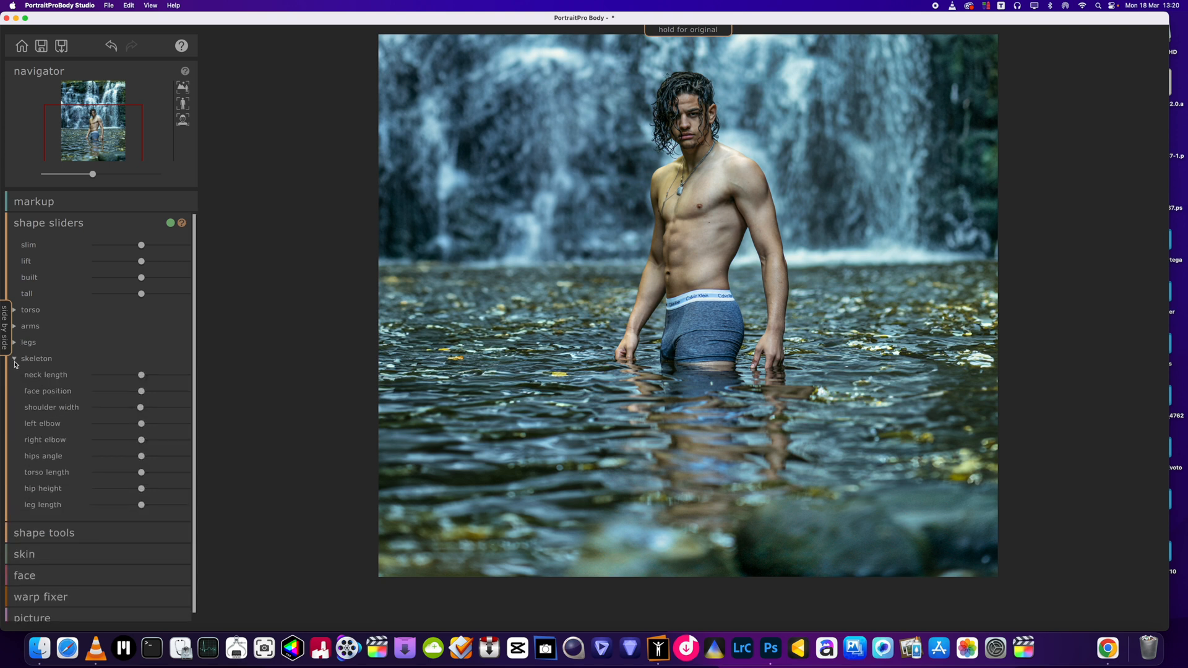
Step: Adjust the skeleton by slightly increasing neck length, shoulder width, both elbows, hips angle and leg length
{"action": "mouse_move", "coordinate": [140, 377]}
{"action": "left_click_drag", "start_coordinate": [140, 377], "coordinate": [141, 395]}
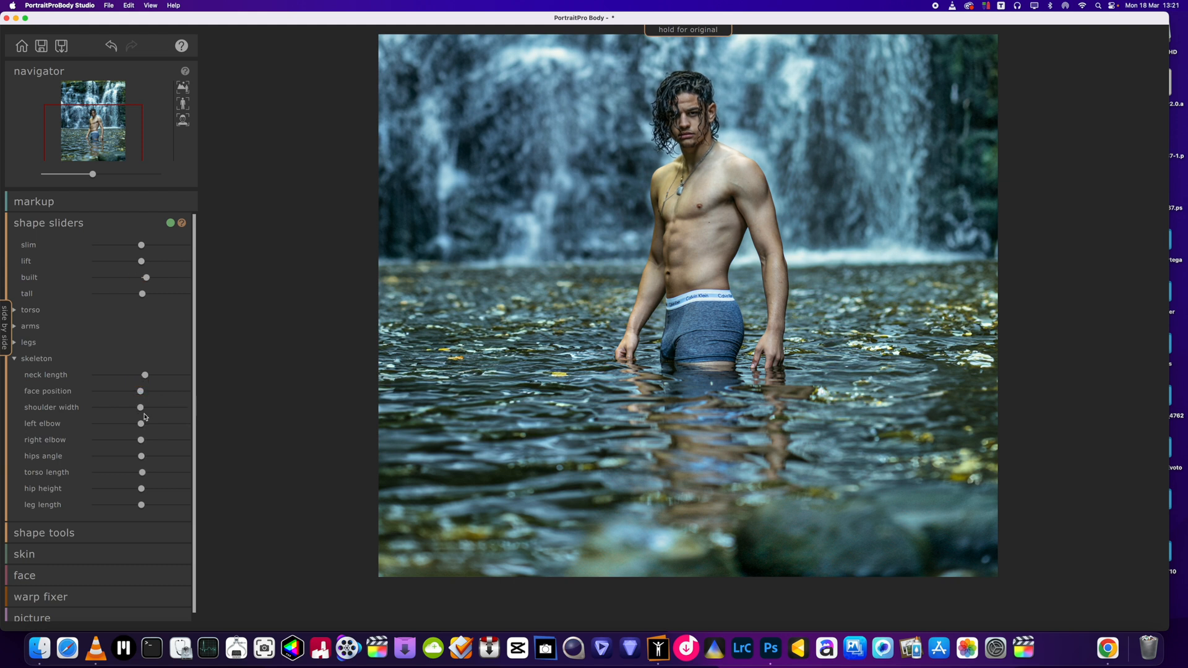
{"action": "left_click_drag", "start_coordinate": [141, 407], "coordinate": [157, 425]}
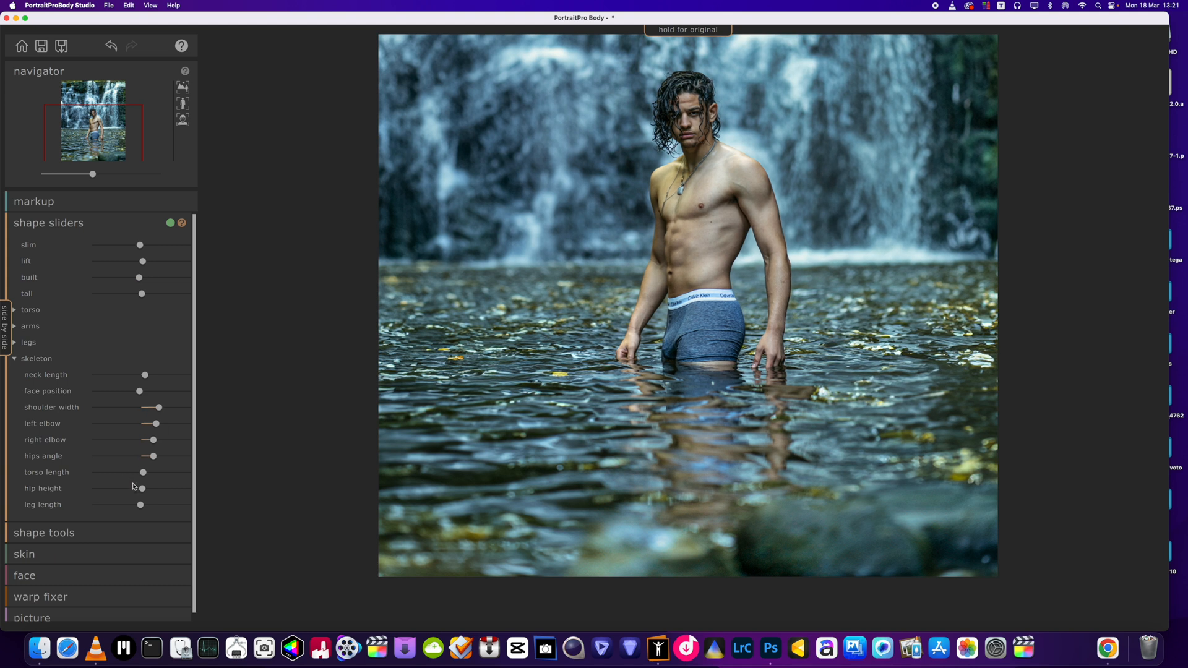
{"action": "left_click", "coordinate": [140, 505]}
{"action": "mouse_move", "coordinate": [140, 505]}
{"action": "left_mouse_down"}
{"action": "mouse_move", "coordinate": [161, 505]}
{"action": "mouse_move", "coordinate": [152, 506]}
{"action": "left_mouse_up"}
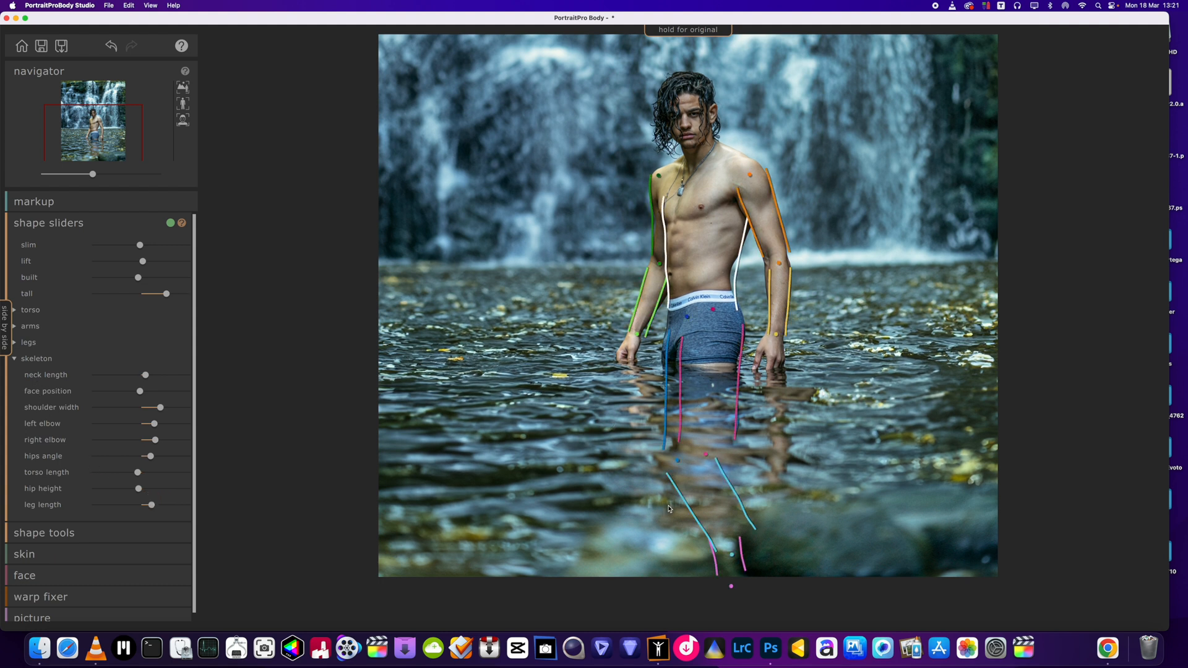
{"action": "left_click", "coordinate": [15, 359]}
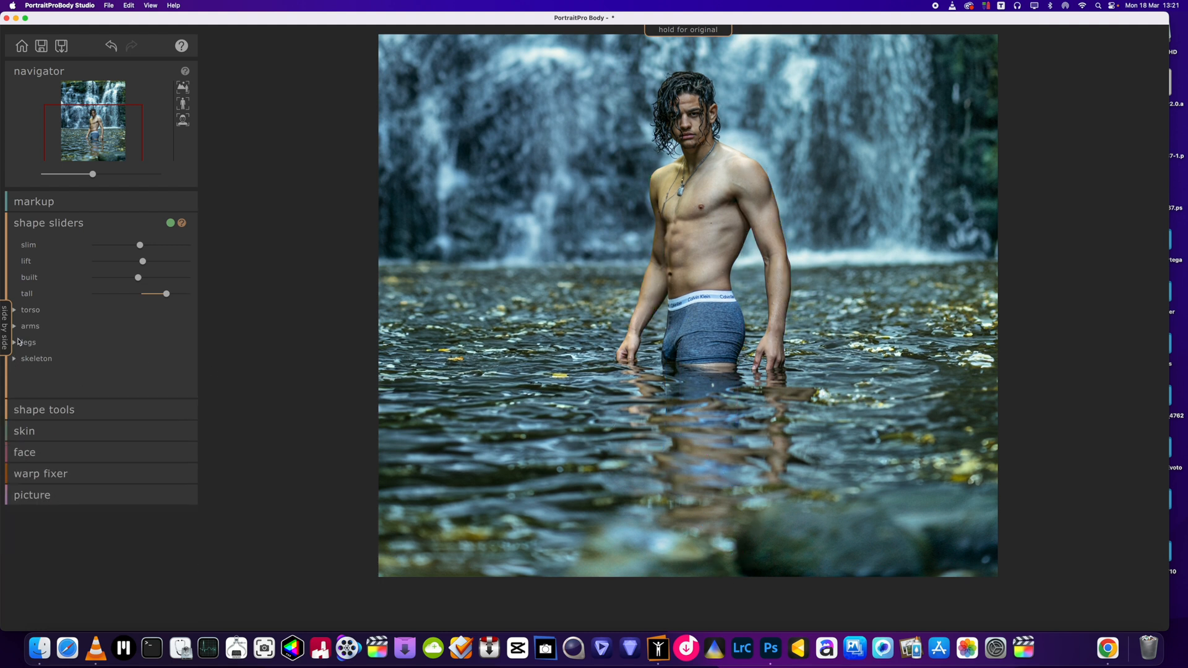
Step: Increase the master and left arm shape adjustments, leaving both about a quarter above their neutral position
{"action": "left_click", "coordinate": [15, 326]}
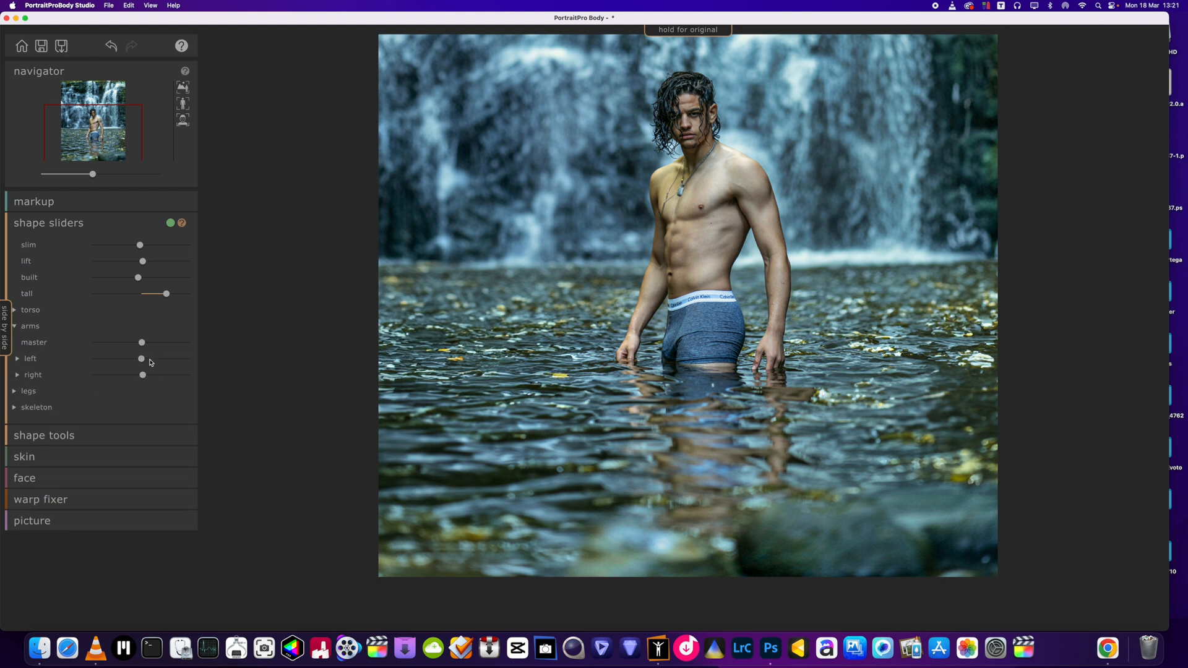
{"action": "left_click_drag", "start_coordinate": [142, 360], "coordinate": [169, 366]}
{"action": "left_click_drag", "start_coordinate": [169, 363], "coordinate": [170, 364]}
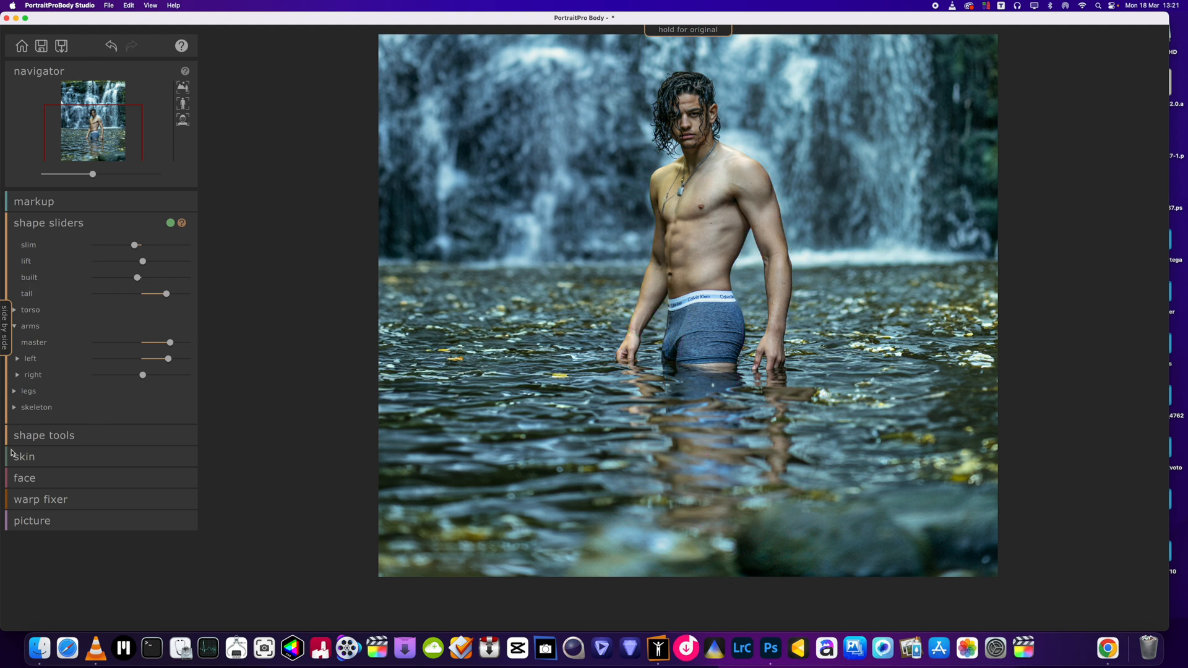
Step: Raise the torso's chest height and abdomen height slightly and its bottom height by a larger amount
{"action": "left_click", "coordinate": [15, 407]}
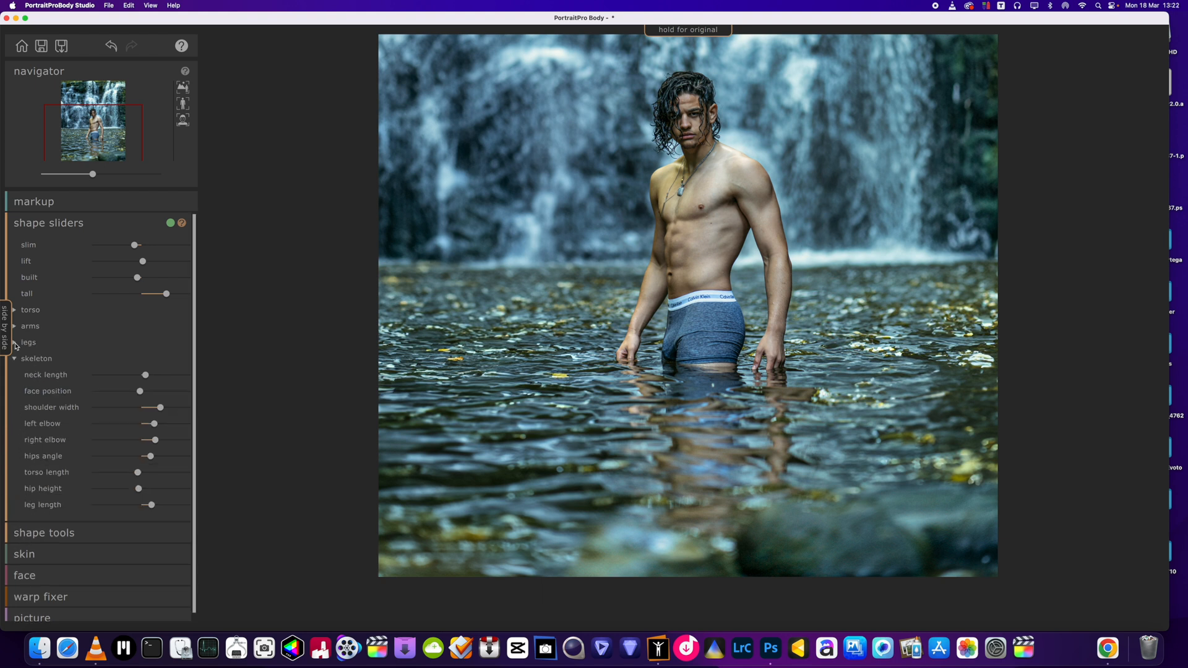
{"action": "left_click", "coordinate": [15, 311]}
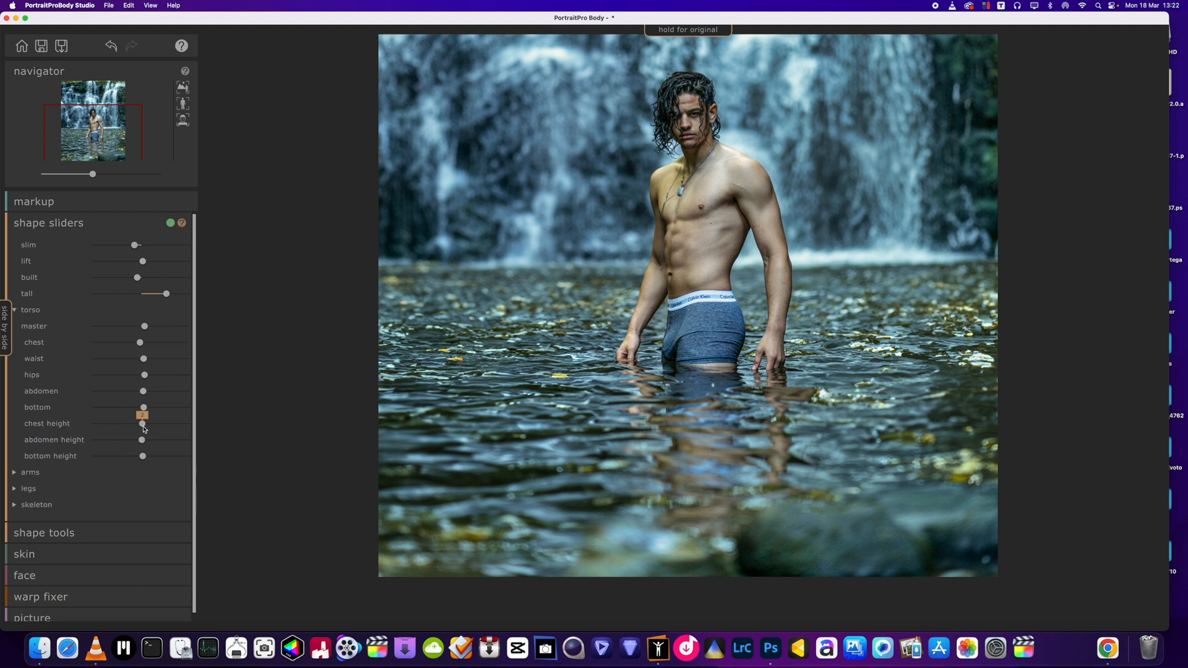
{"action": "mouse_move", "coordinate": [143, 425]}
{"action": "left_mouse_down"}
{"action": "mouse_move", "coordinate": [186, 431]}
{"action": "mouse_move", "coordinate": [150, 431]}
{"action": "mouse_move", "coordinate": [152, 442]}
{"action": "left_mouse_up"}
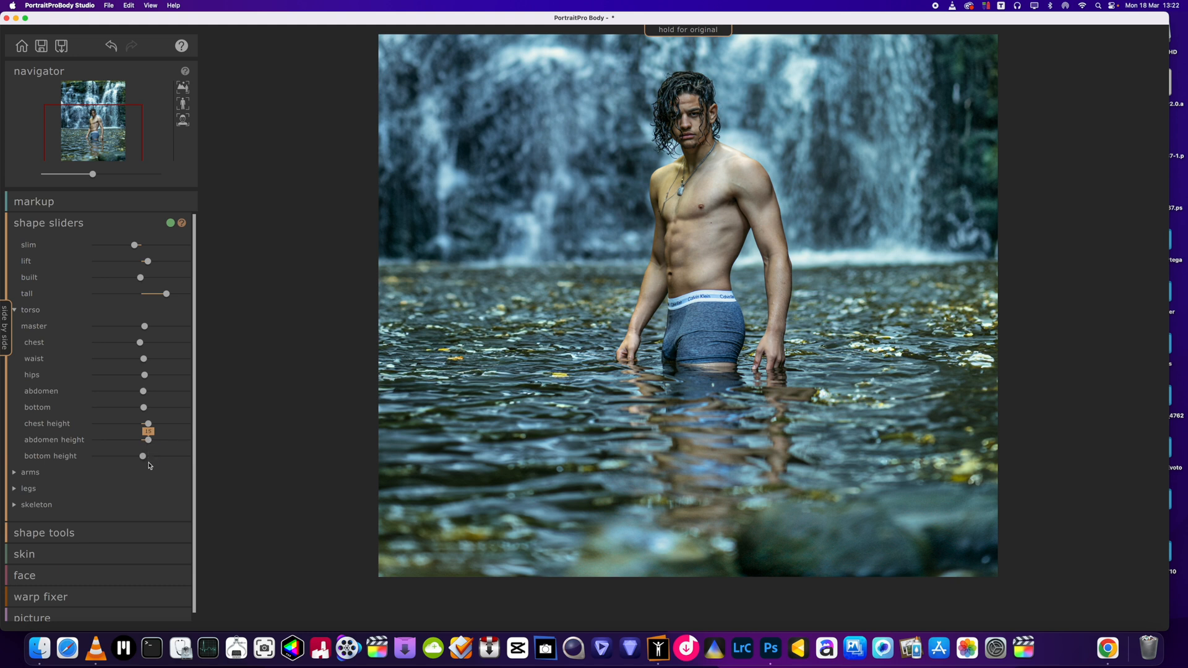
{"action": "left_click_drag", "start_coordinate": [143, 456], "coordinate": [165, 458]}
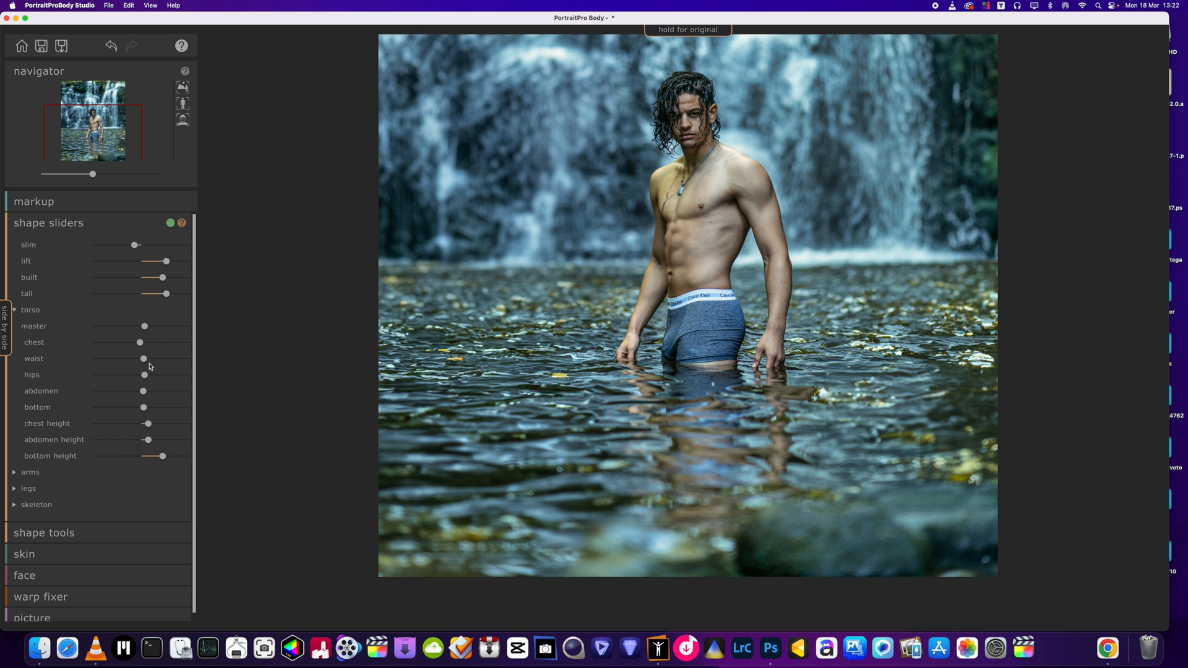
Step: Slim the torso by lowering the master, chest, waist and abdomen adjustments below neutral and fine-tuning the waist
{"action": "left_click_drag", "start_coordinate": [144, 360], "coordinate": [139, 361]}
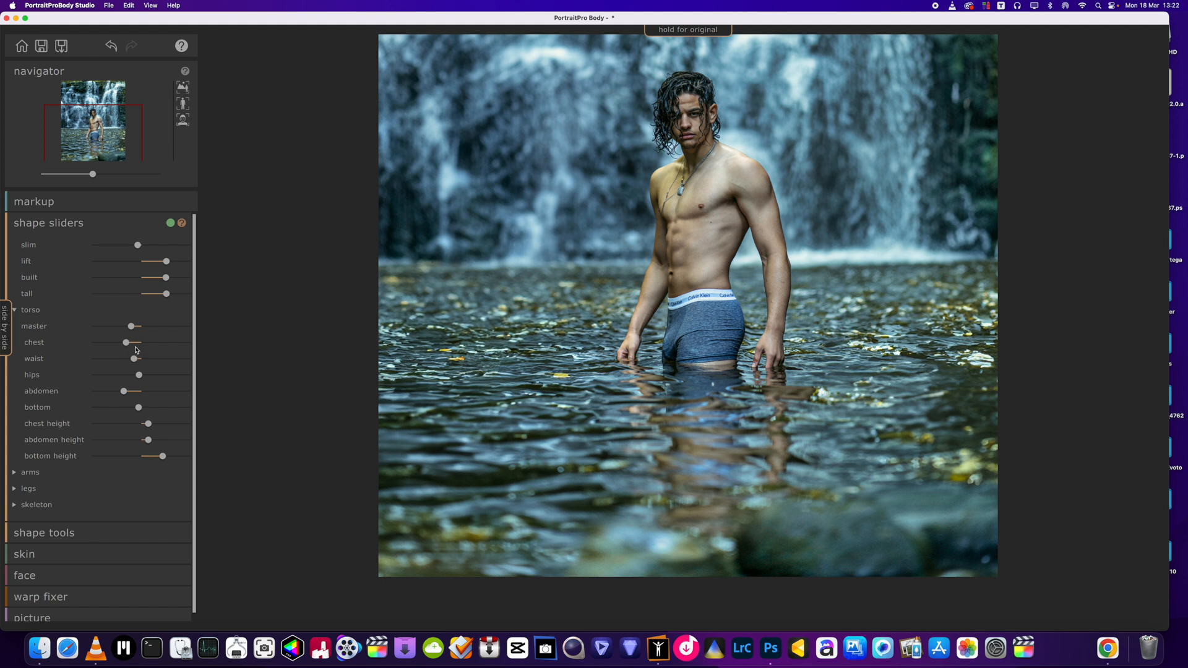
{"action": "mouse_move", "coordinate": [135, 361]}
{"action": "left_click_drag", "start_coordinate": [131, 362], "coordinate": [137, 362]}
Step: Use the edit body local shape tool to nudge the waist and upper thigh curves beside the underwear slightly outward
{"action": "left_click", "coordinate": [57, 538]}
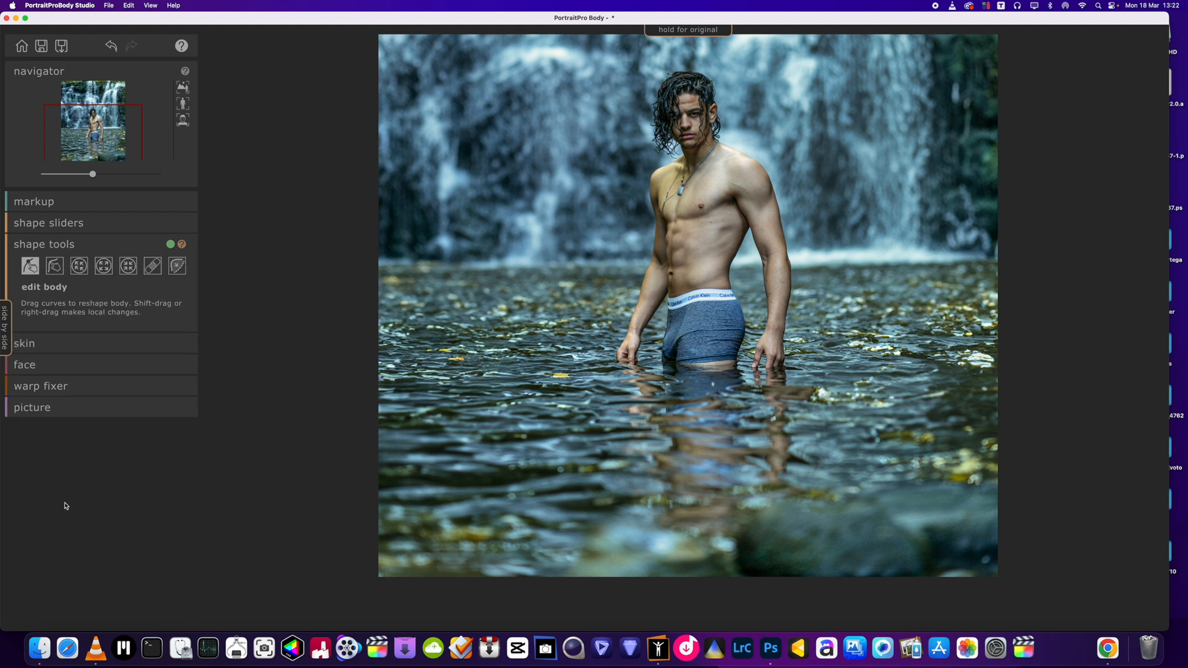
{"action": "left_click", "coordinate": [57, 224]}
{"action": "left_click", "coordinate": [45, 535]}
{"action": "left_click", "coordinate": [58, 269]}
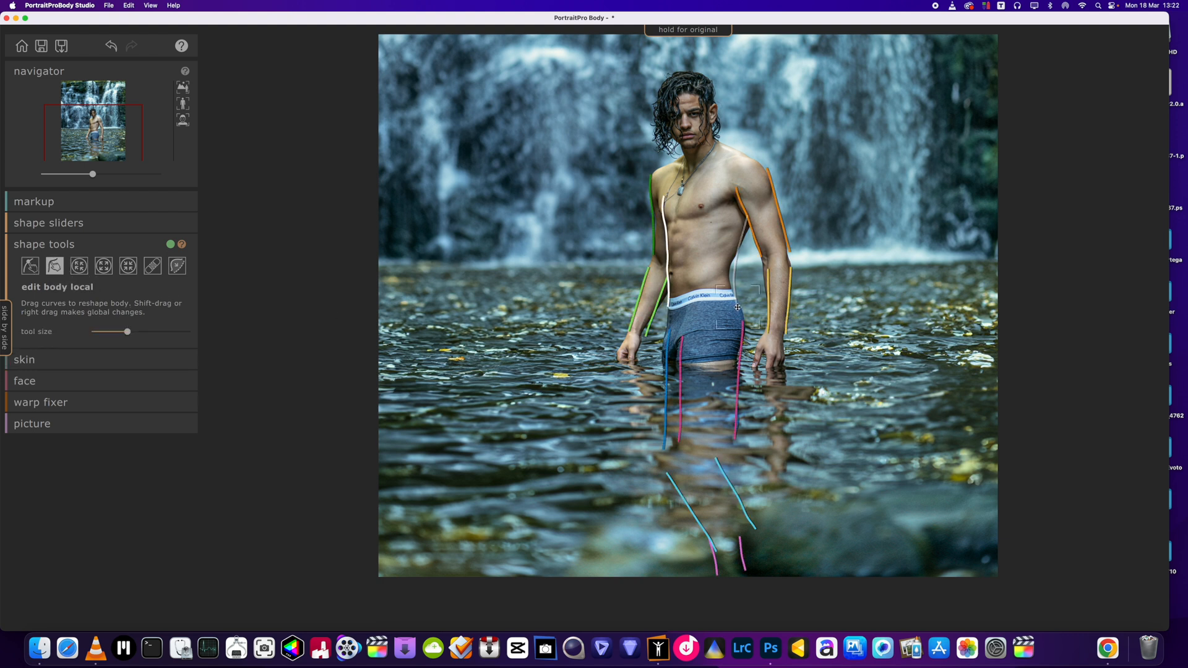
{"action": "left_click_drag", "start_coordinate": [735, 305], "coordinate": [740, 305]}
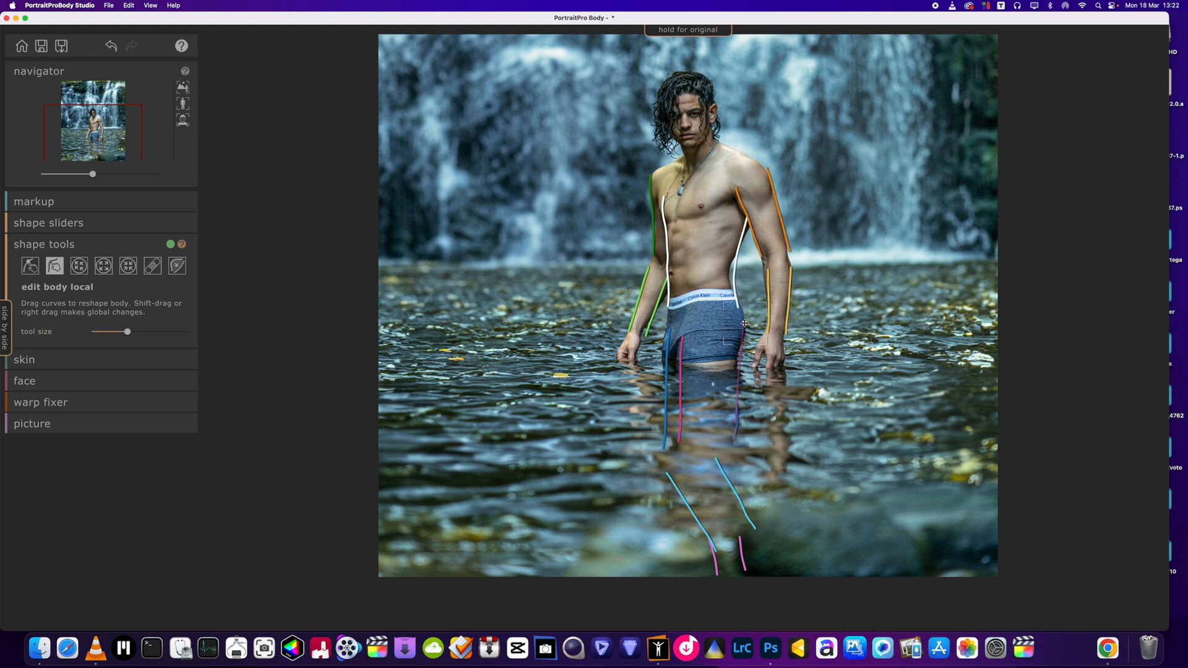
{"action": "left_click_drag", "start_coordinate": [743, 323], "coordinate": [745, 323]}
Step: Add the area around the necklace and neck to the skin selection and apply a slight amount of skin smoothing
{"action": "left_click", "coordinate": [18, 360]}
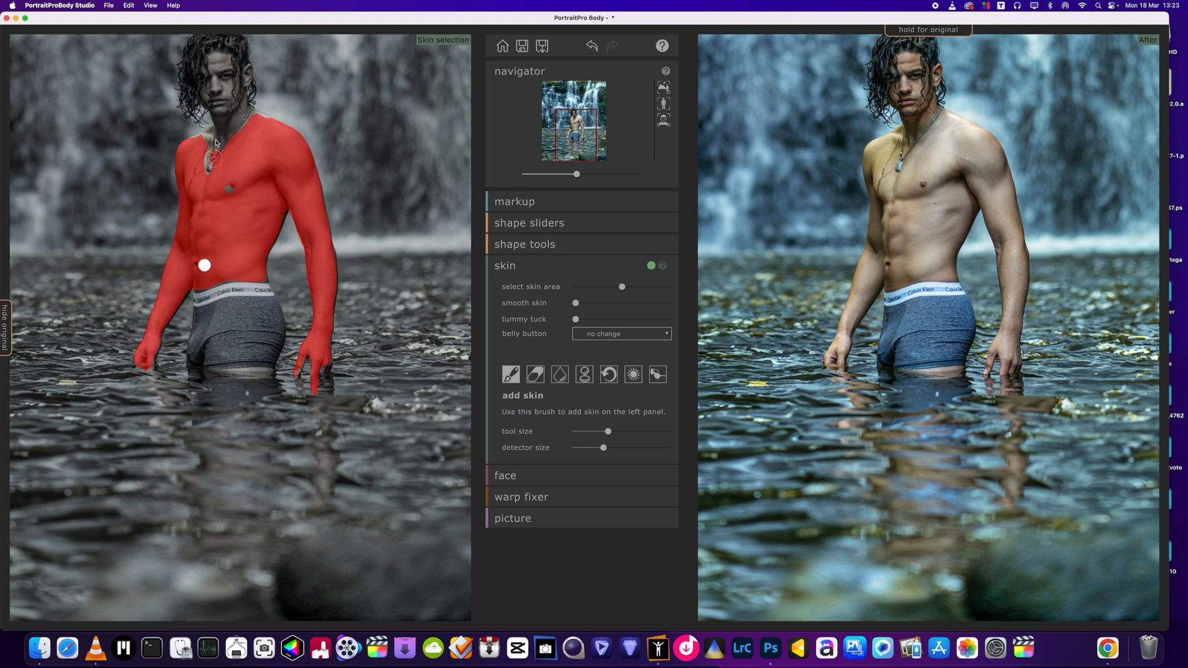
{"action": "mouse_move", "coordinate": [210, 162]}
{"action": "left_mouse_down"}
{"action": "mouse_move", "coordinate": [202, 135]}
{"action": "mouse_move", "coordinate": [237, 136]}
{"action": "left_mouse_up"}
{"action": "left_click_drag", "start_coordinate": [580, 308], "coordinate": [583, 307]}
Step: Increase the picture's saturation, recover exposure, fill light and blacks moderately, and raise the contrast slightly
{"action": "left_click", "coordinate": [507, 522]}
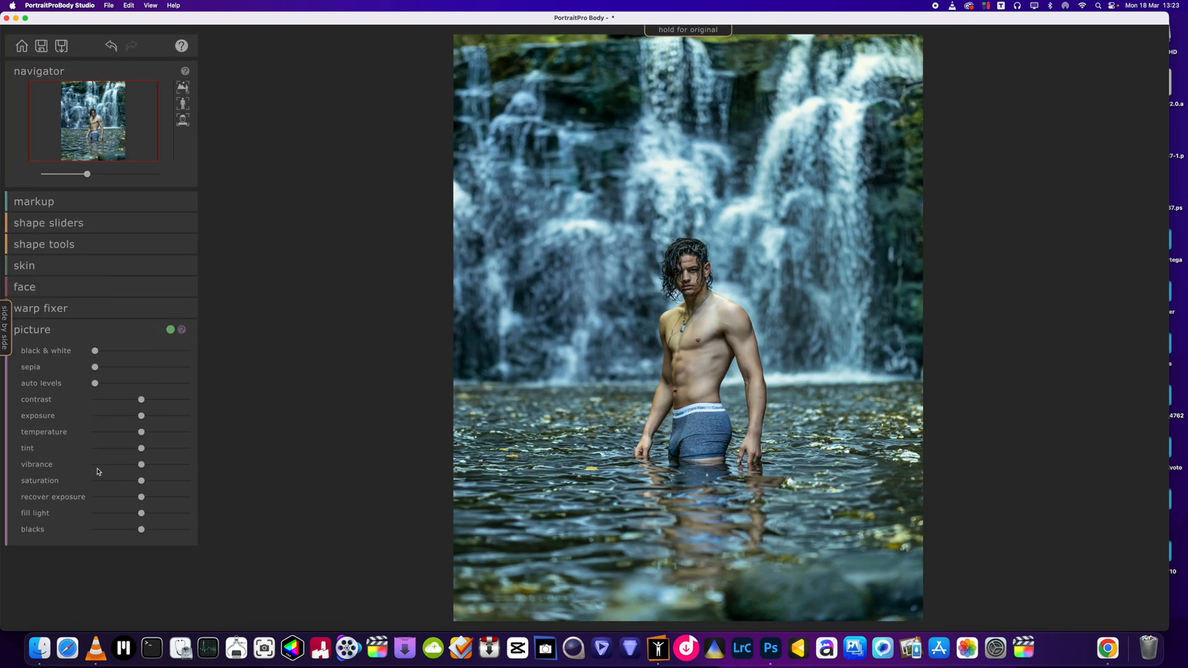
{"action": "left_click_drag", "start_coordinate": [141, 482], "coordinate": [155, 531]}
{"action": "left_click_drag", "start_coordinate": [142, 400], "coordinate": [153, 405]}
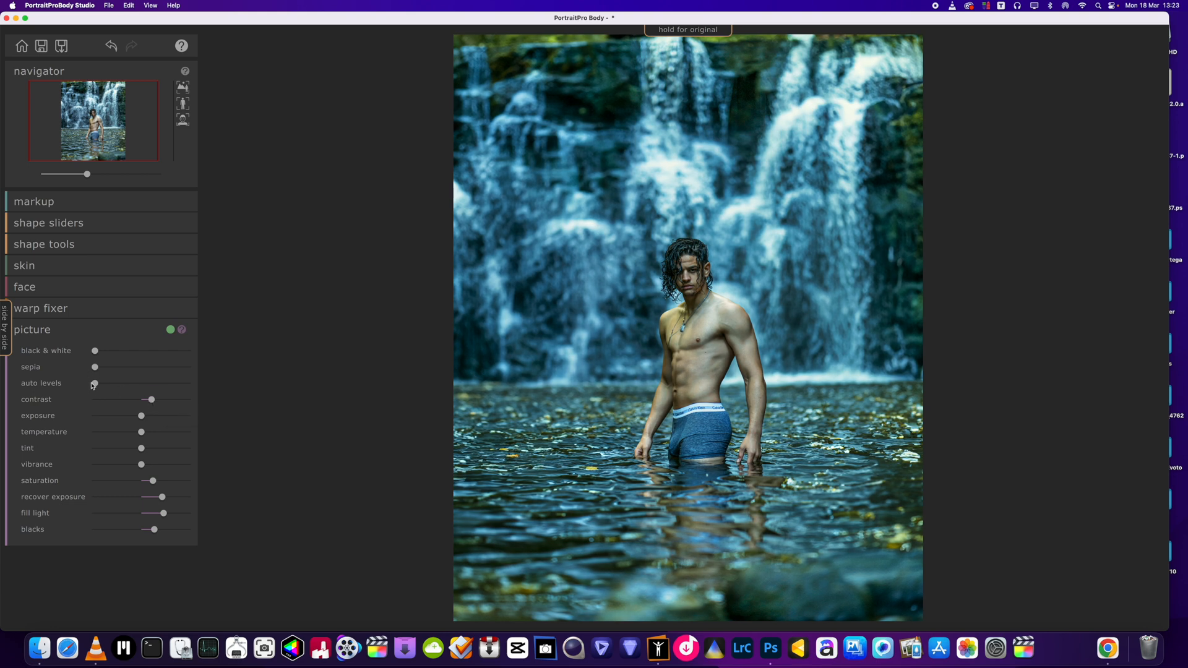
Step: Try a full black and white conversion of the picture and reset it to colour
{"action": "left_click_drag", "start_coordinate": [95, 351], "coordinate": [126, 351]}
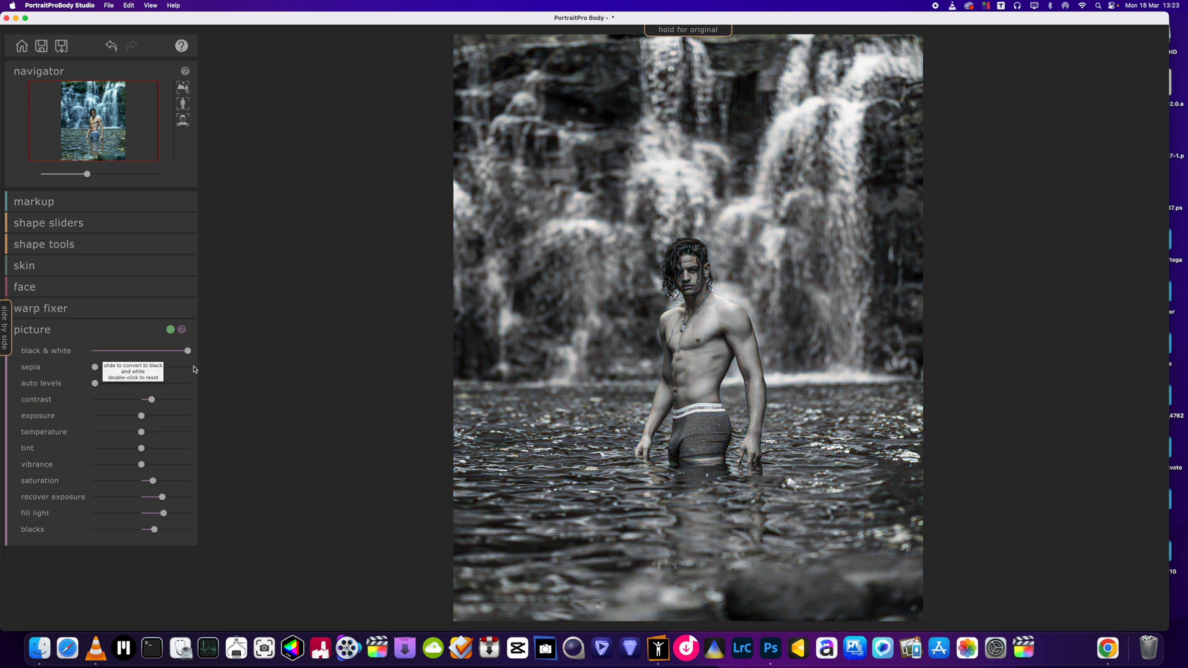
{"action": "left_click", "coordinate": [53, 357]}
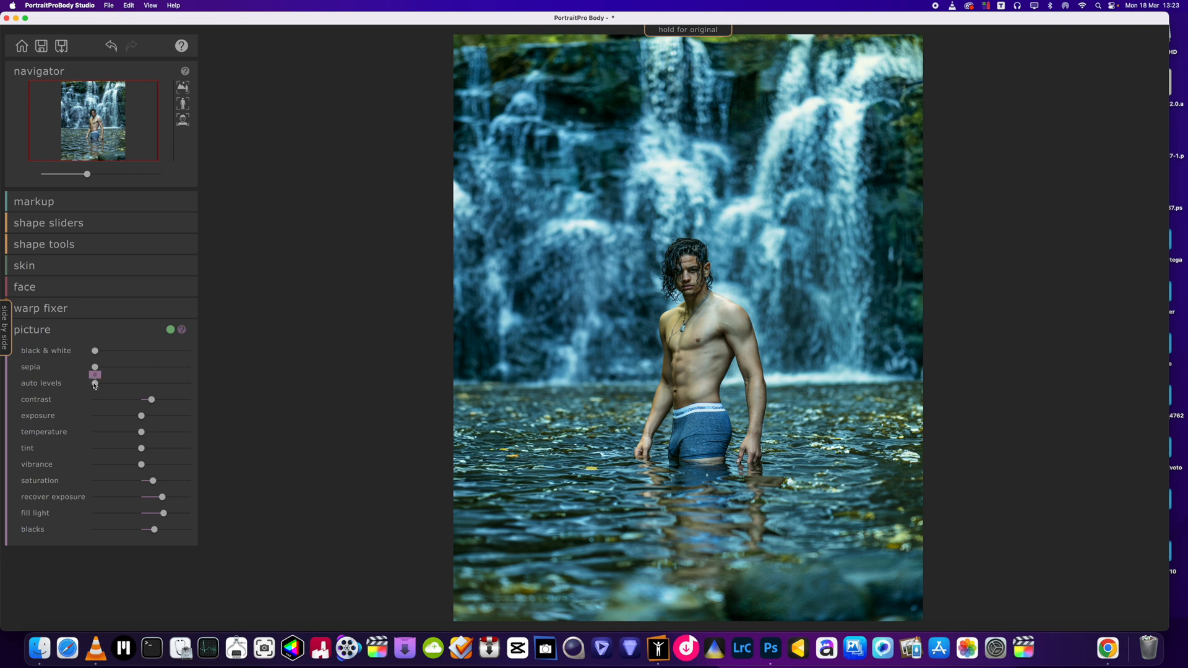
Step: Set the picture's auto levels to about 43, warm the temperature and increase the saturation a little further
{"action": "left_click_drag", "start_coordinate": [95, 384], "coordinate": [135, 387]}
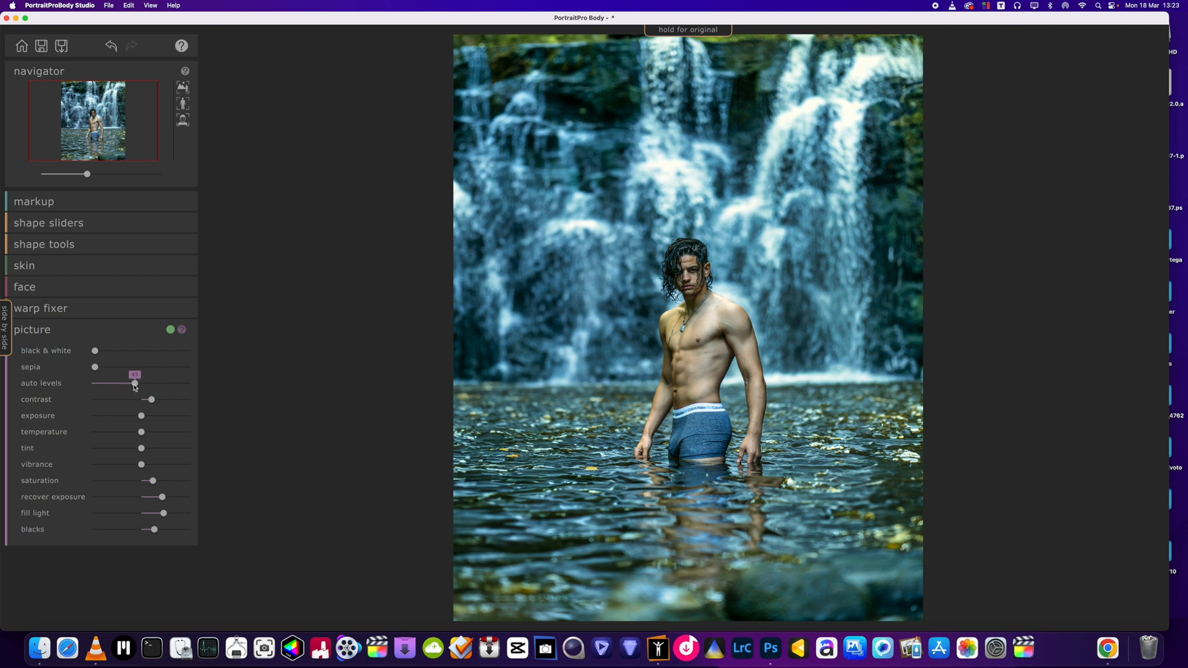
{"action": "left_click_drag", "start_coordinate": [143, 429], "coordinate": [161, 435]}
{"action": "left_click_drag", "start_coordinate": [153, 482], "coordinate": [162, 482]}
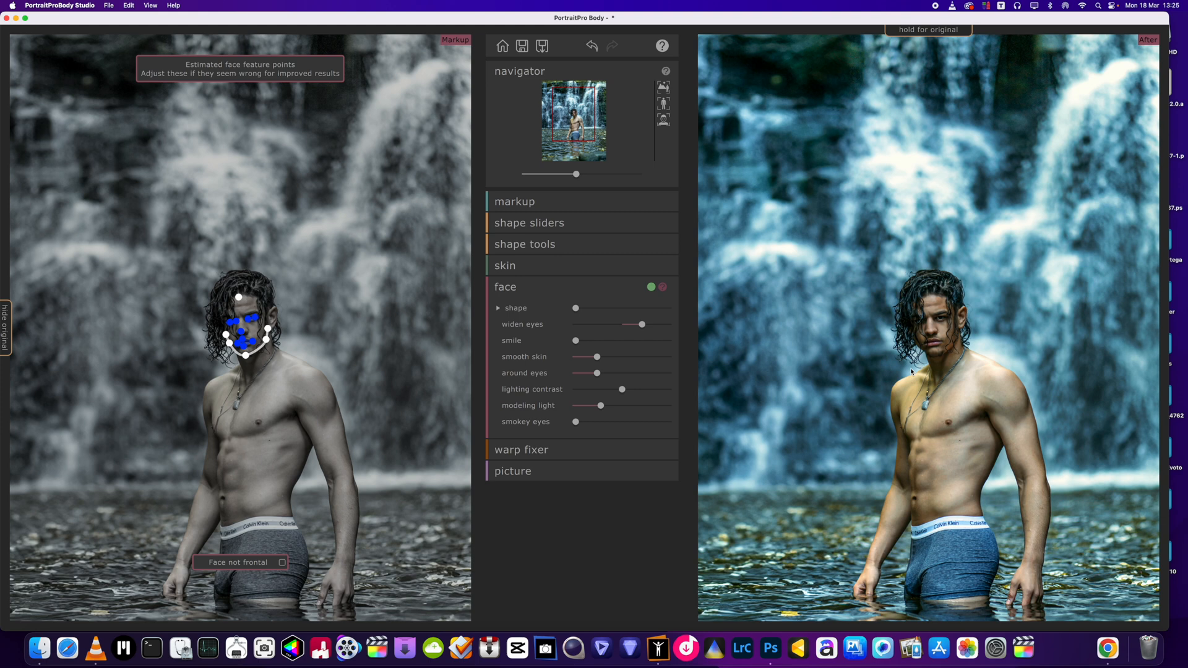
{"action": "scroll", "coordinate": [912, 371], "scroll_direction": "down", "scroll_amount": 5}
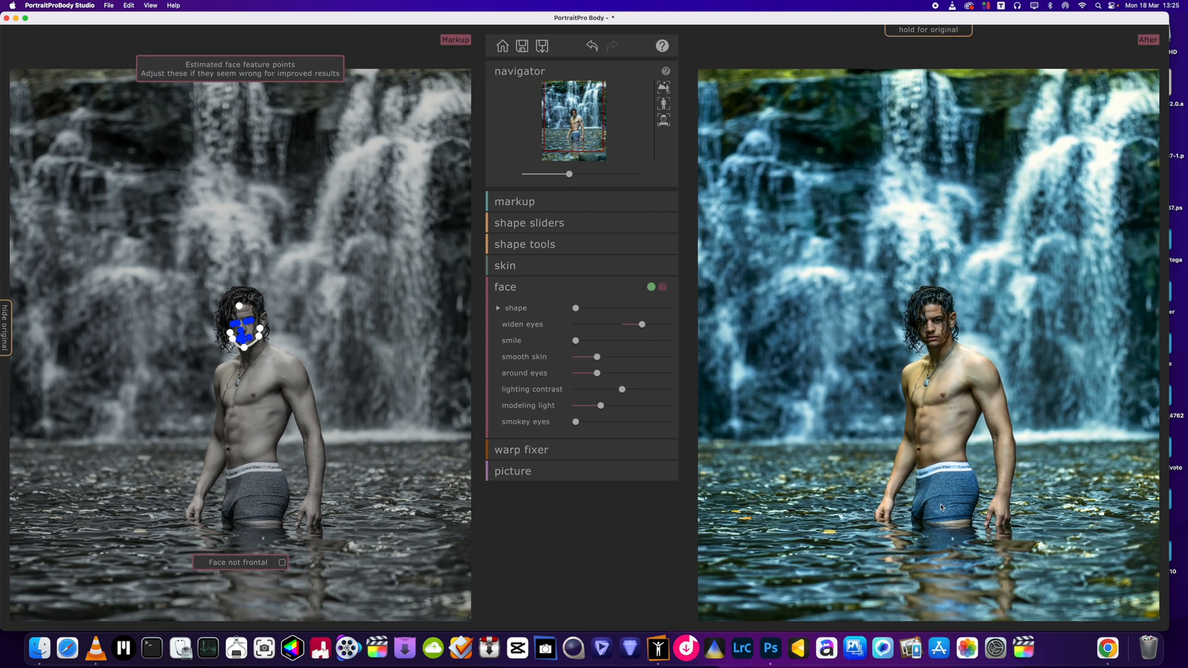
{"action": "scroll", "coordinate": [941, 507], "scroll_direction": "down", "scroll_amount": 1}
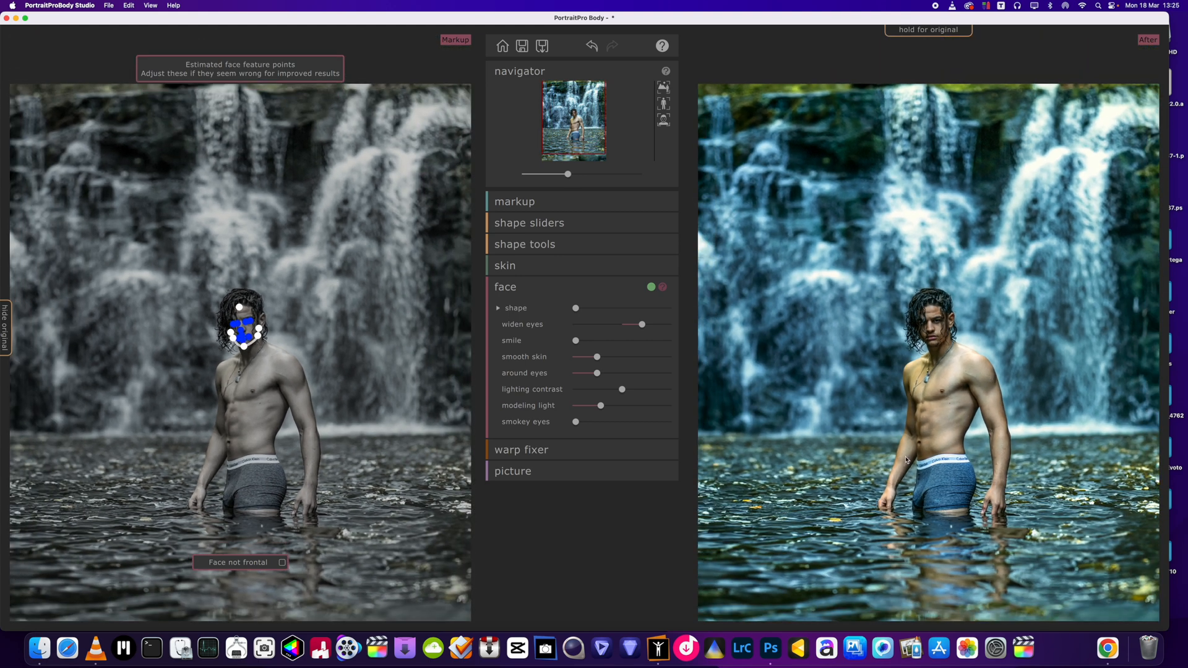